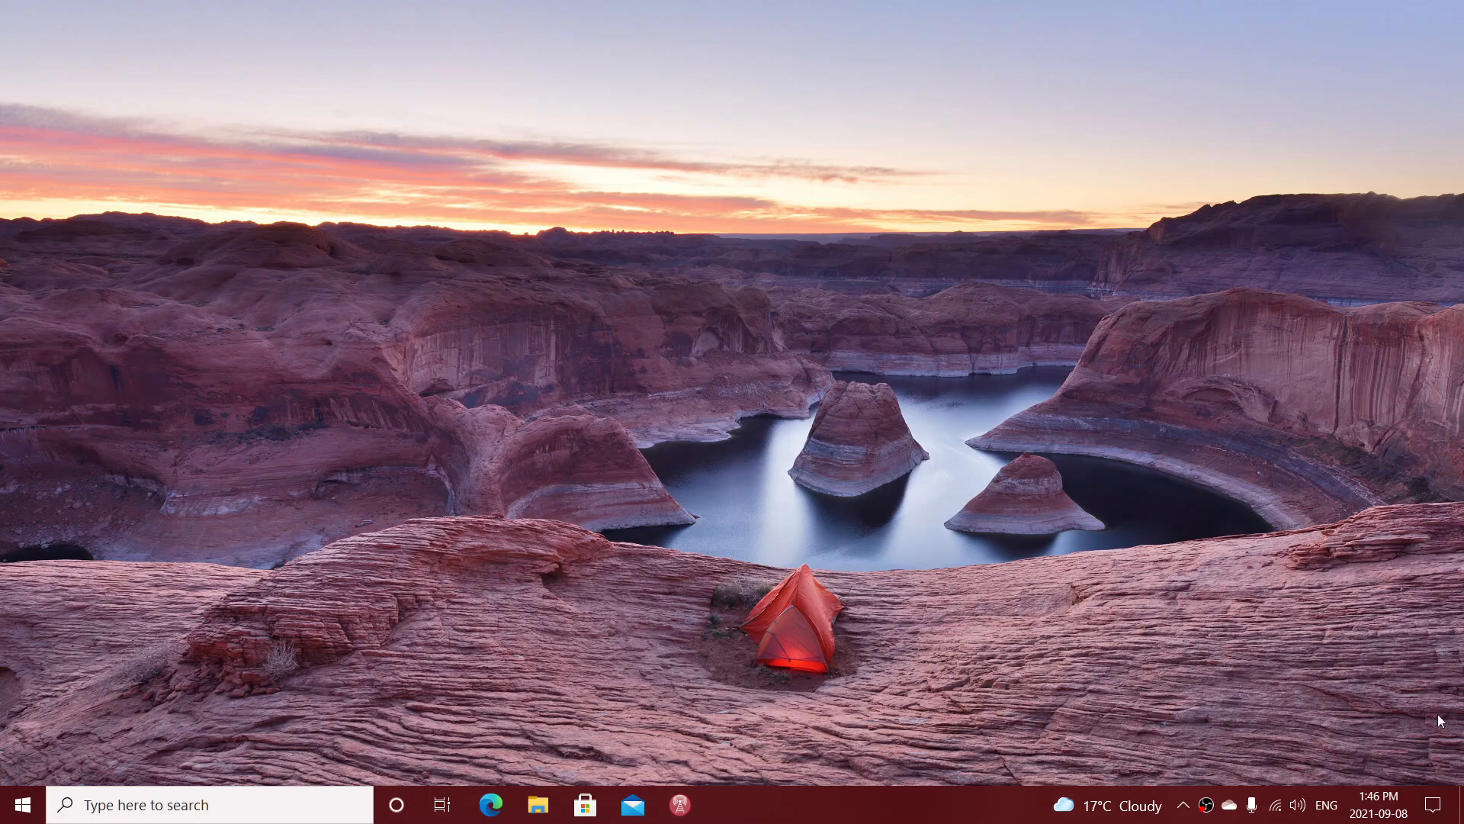
# Reach the Accounts section of Settings via Action Center's All settings tile
pyautogui.click(1433, 806)
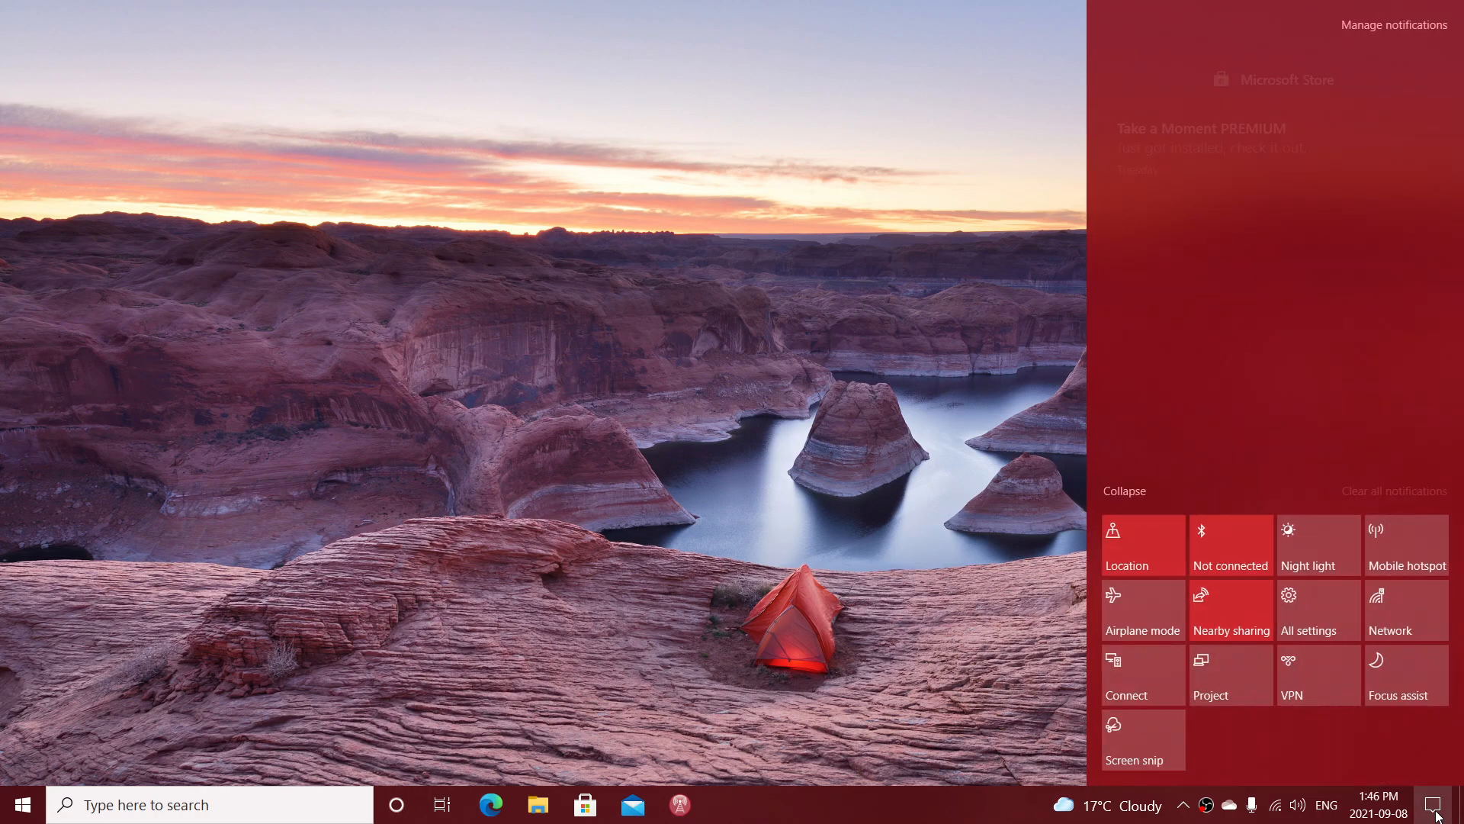
pyautogui.click(1326, 621)
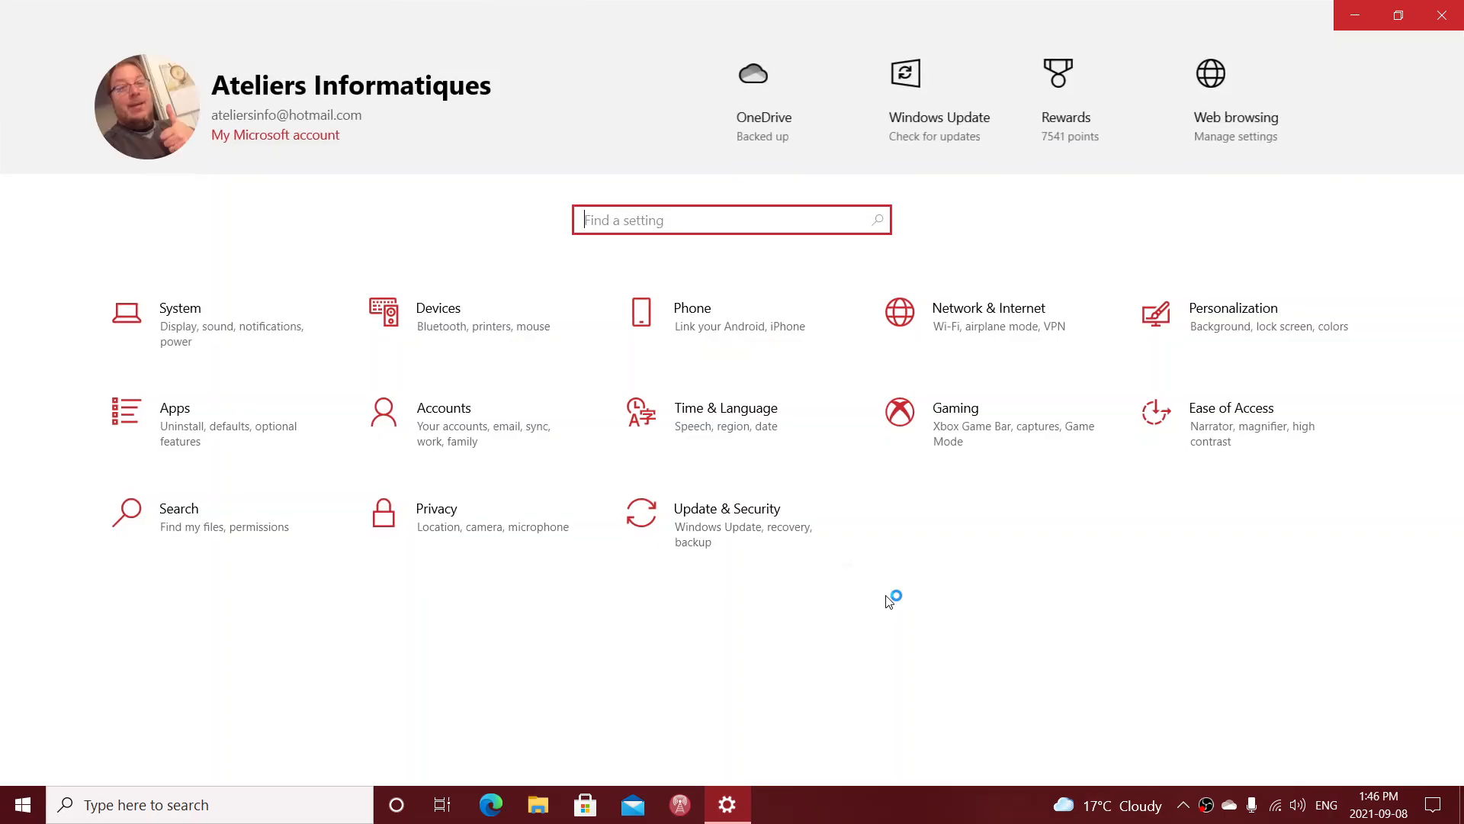
pyautogui.click(492, 426)
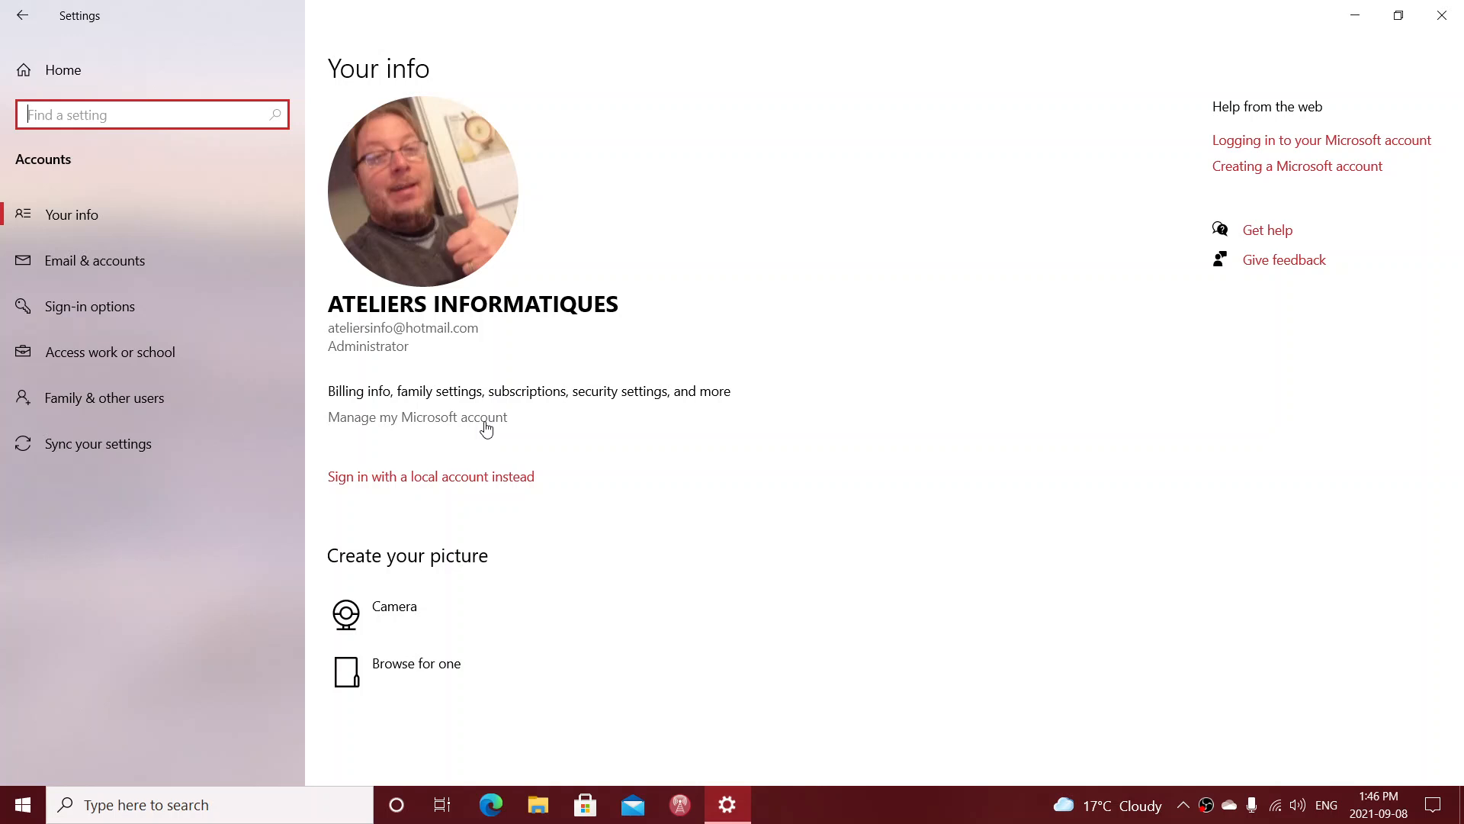
# On Sync your settings, switch the master Sync settings toggle Off and then back On
pyautogui.click(173, 445)
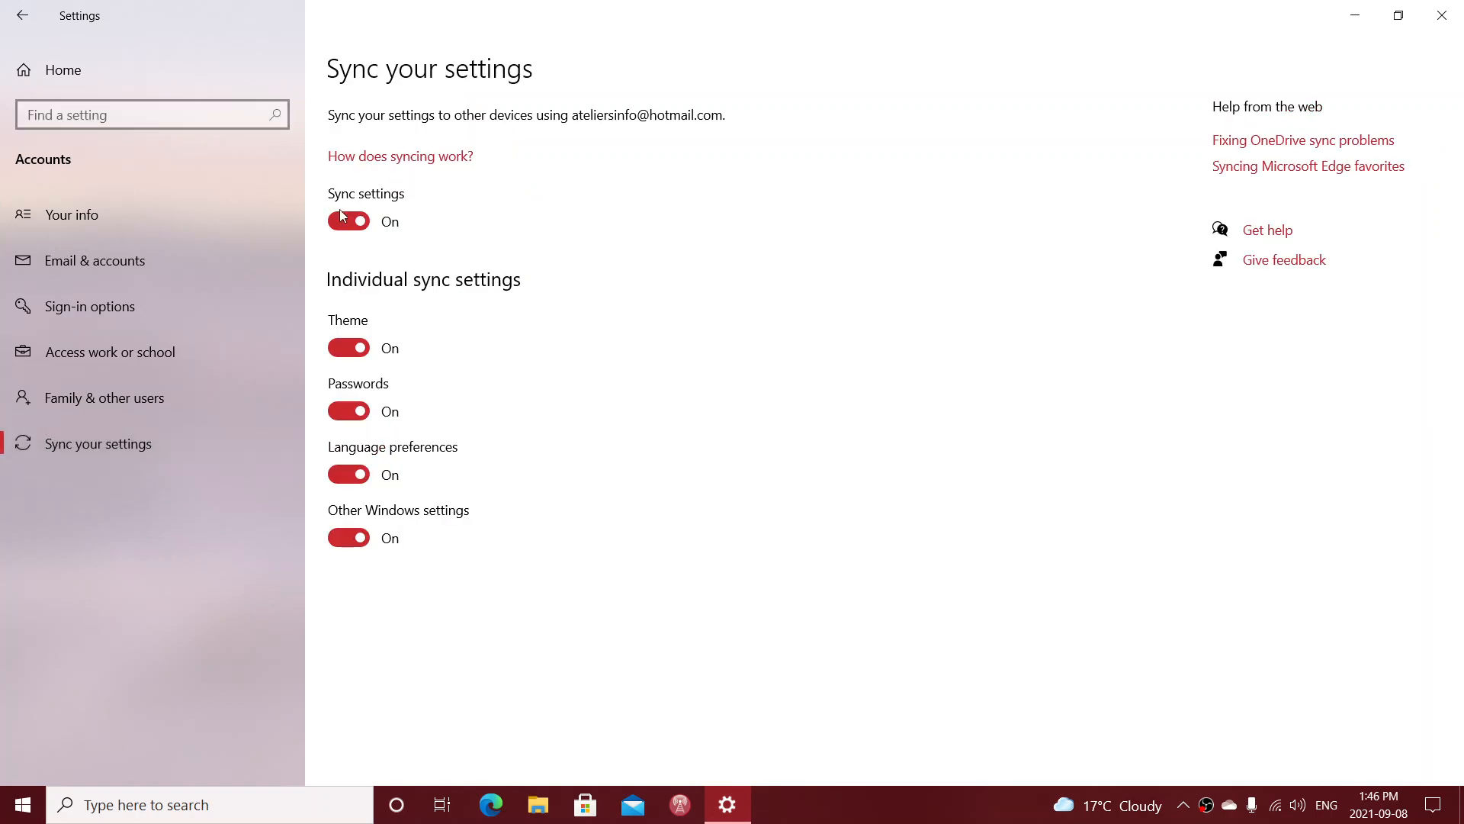
pyautogui.click(338, 220)
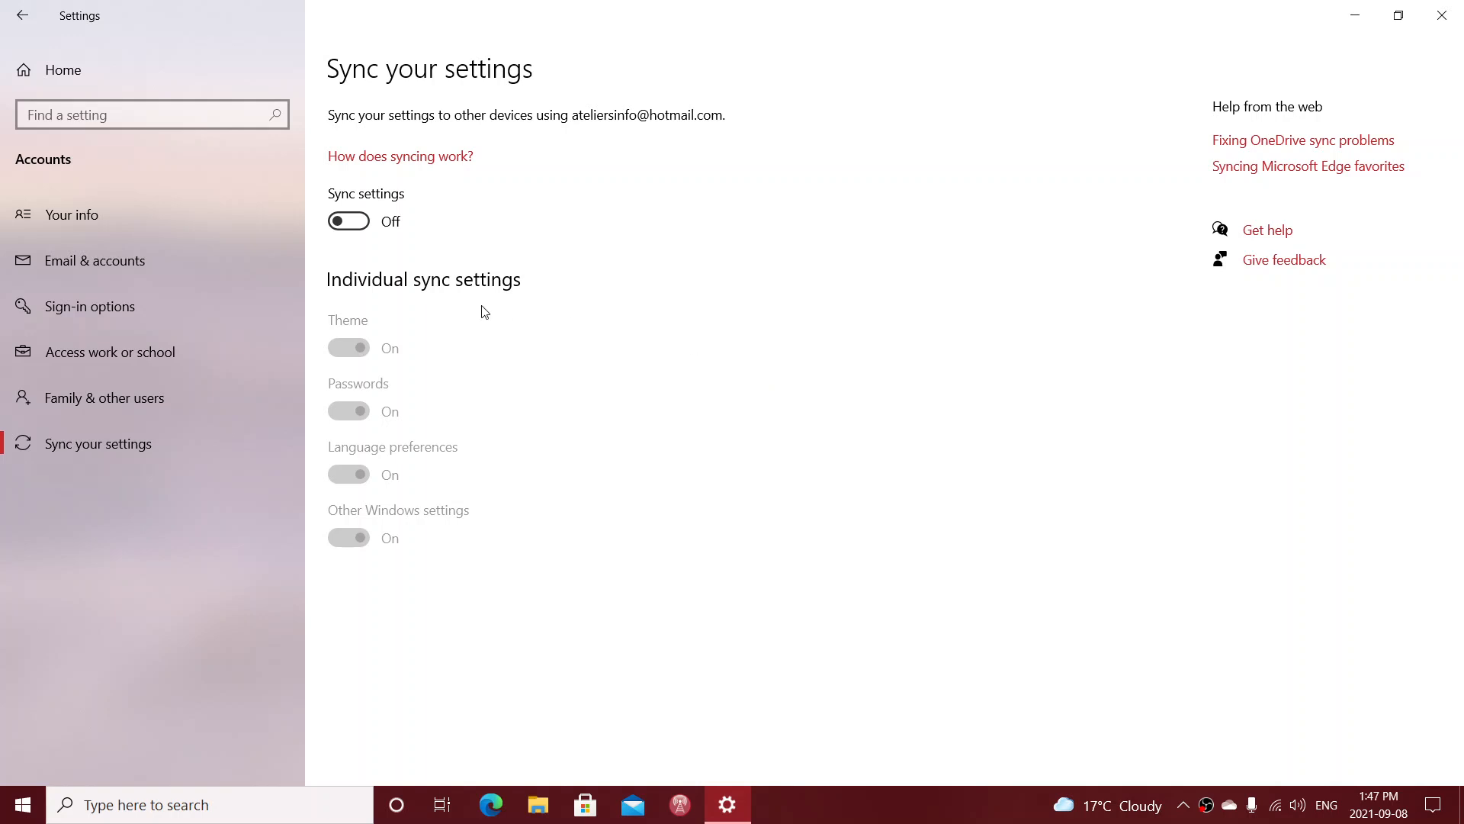
pyautogui.click(363, 225)
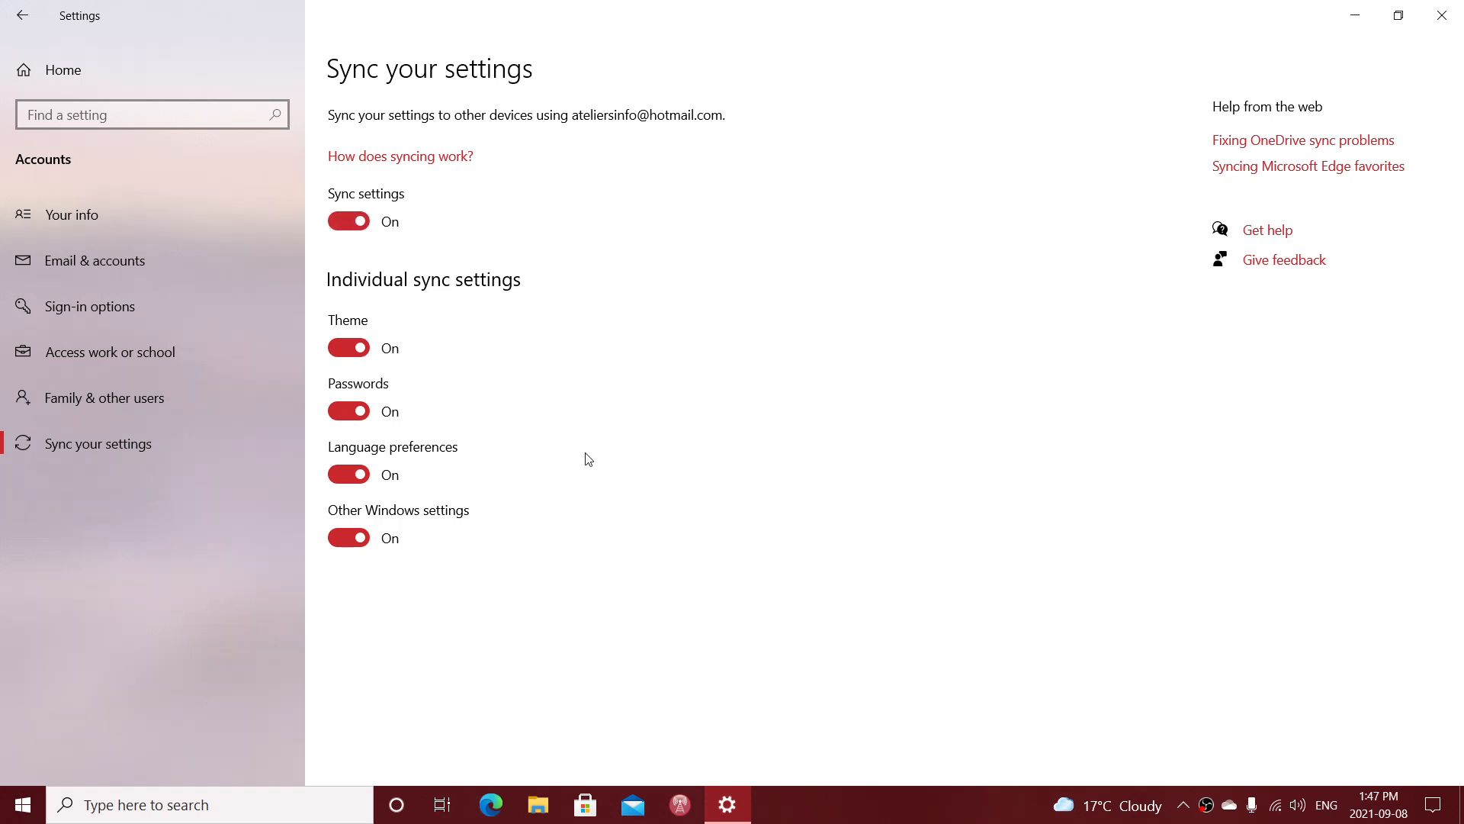
# Turn Theme, Other Windows settings and Language preferences sync Off, leaving only Passwords On
pyautogui.click(338, 351)
pyautogui.click(340, 540)
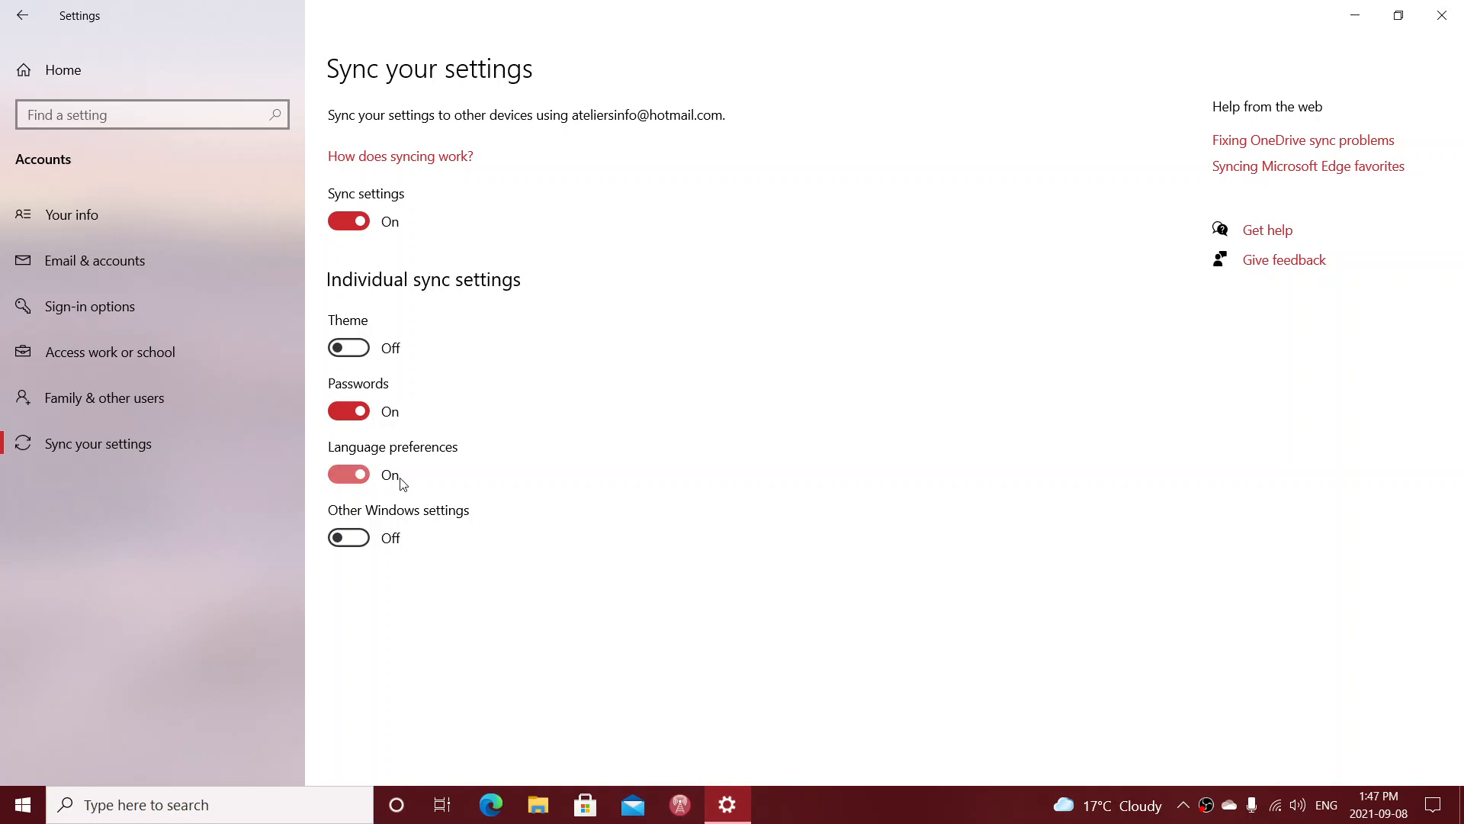
pyautogui.click(340, 477)
# Cycle master sync Off and On, then restore Theme, Language preferences and Other Windows settings to On
pyautogui.click(348, 221)
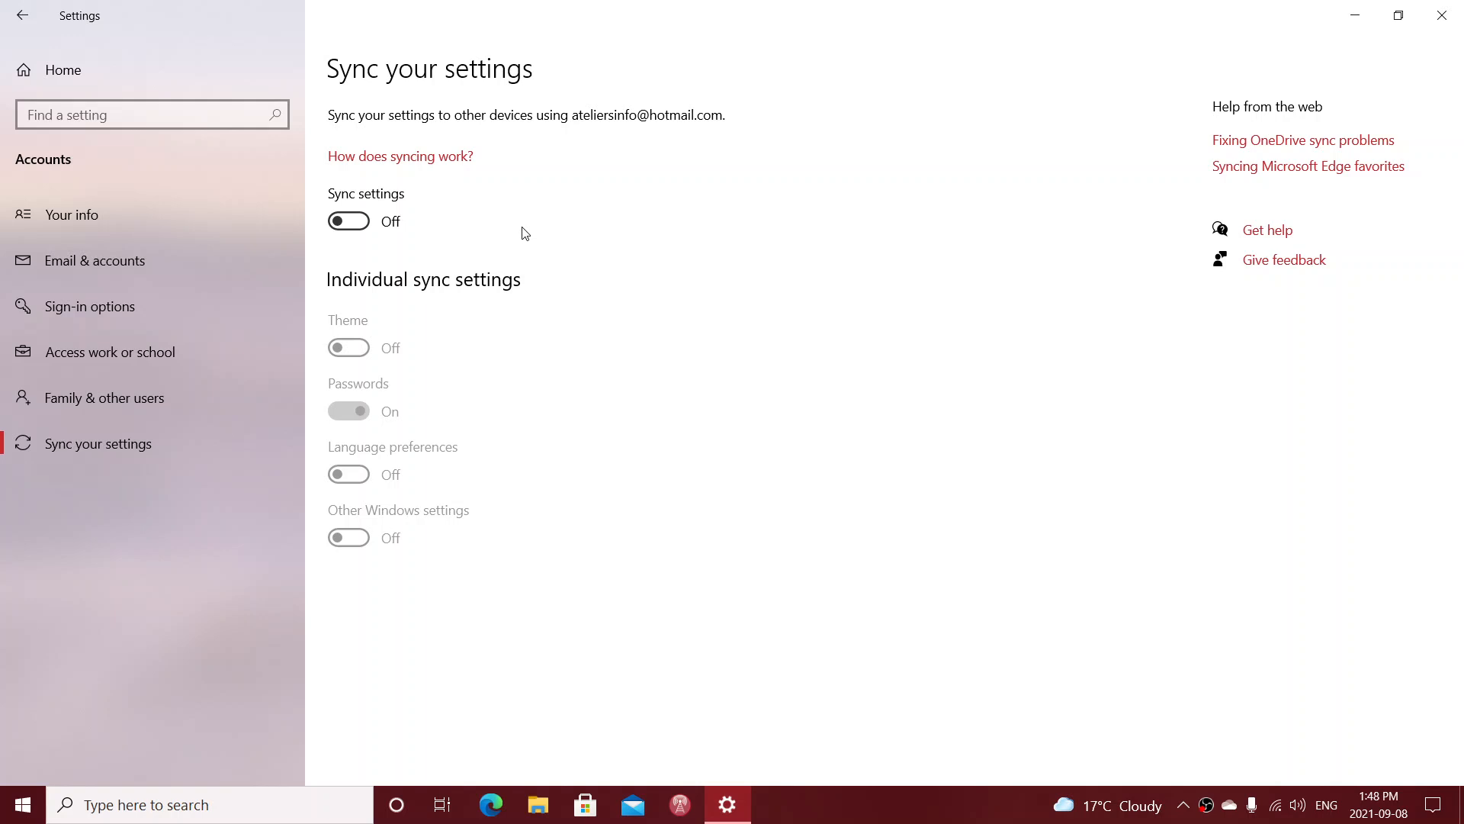
pyautogui.click(364, 227)
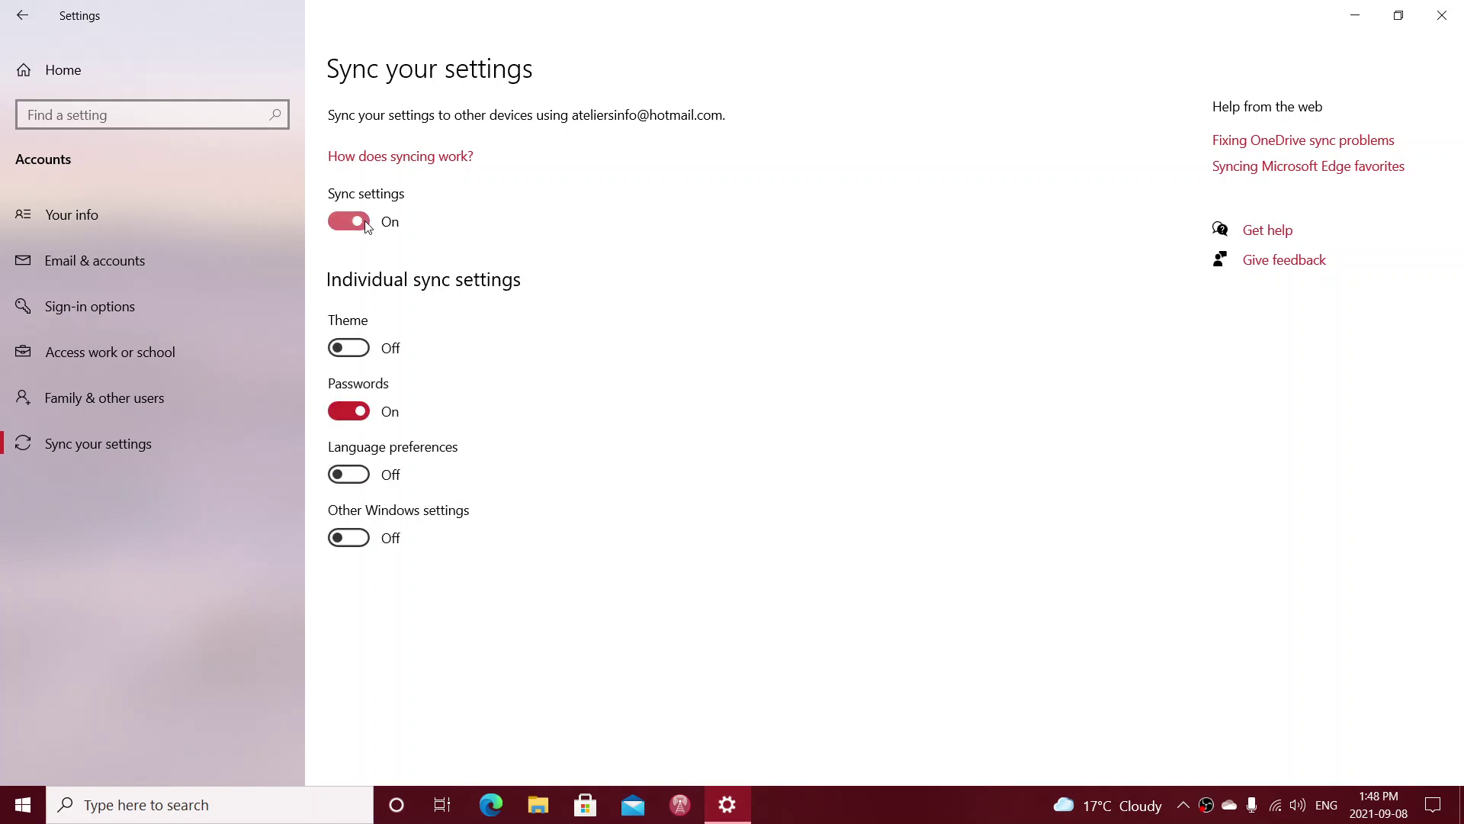
pyautogui.click(349, 347)
pyautogui.click(349, 475)
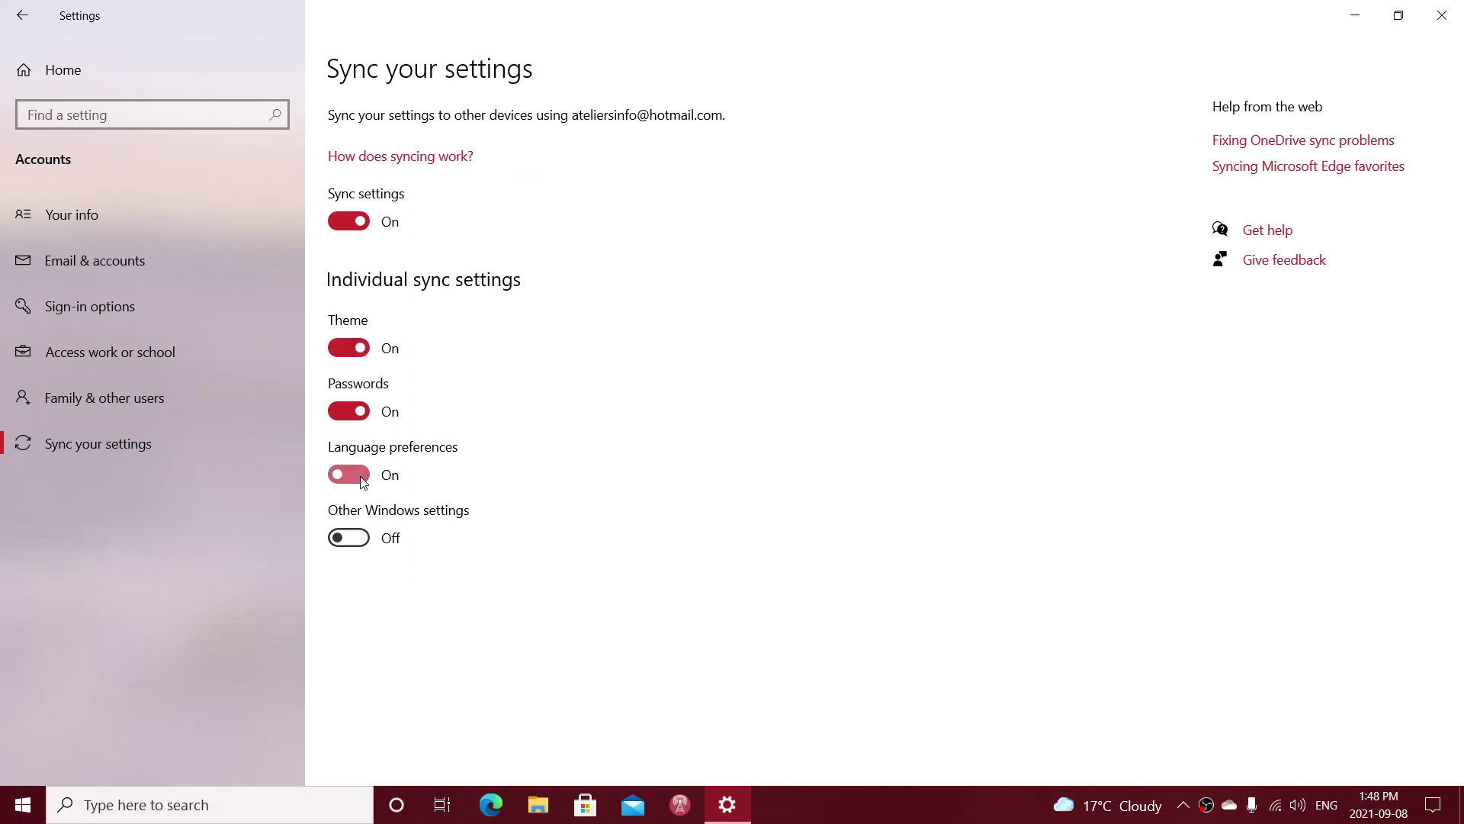
pyautogui.click(350, 538)
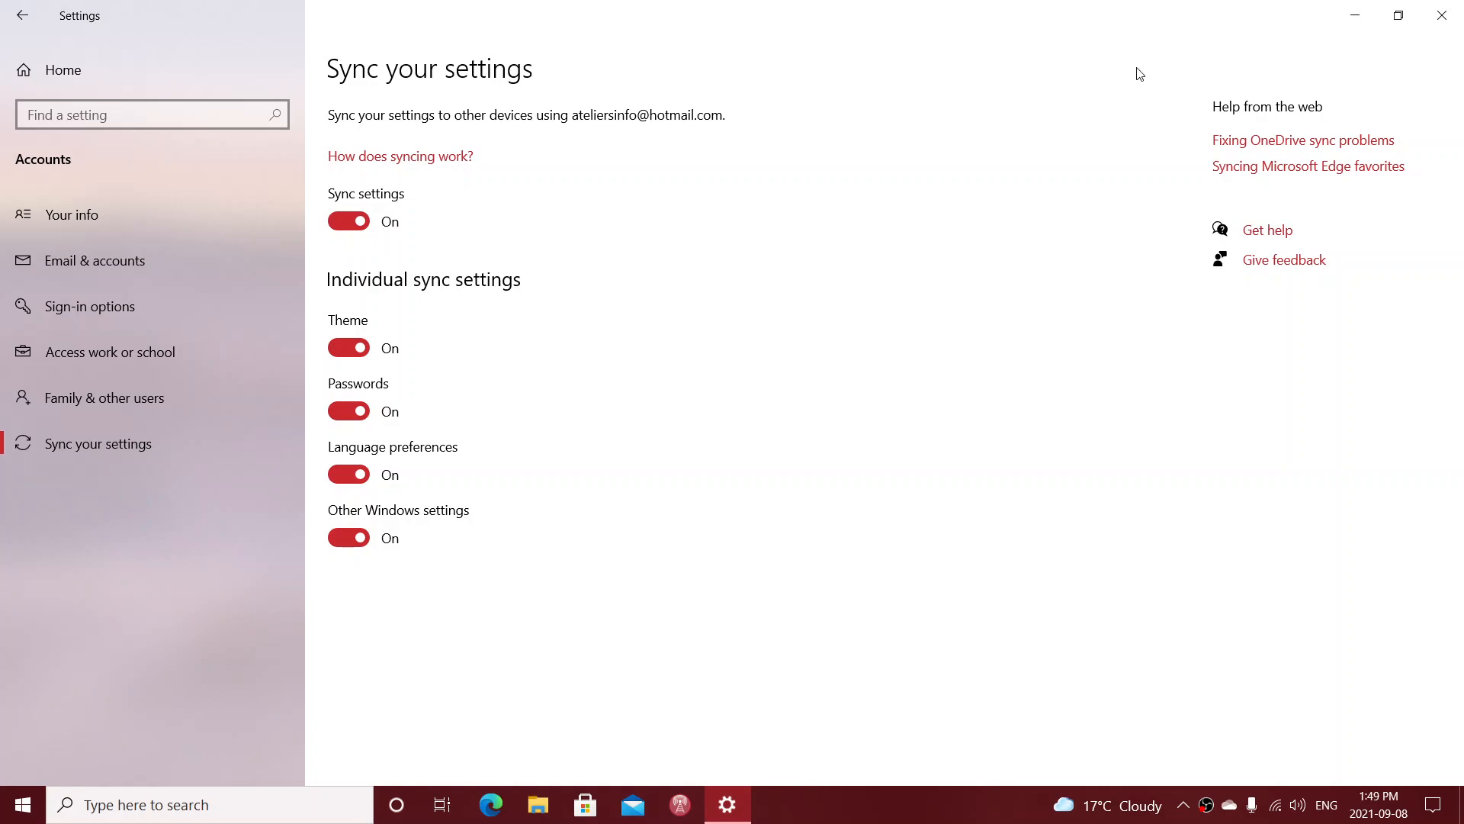
pyautogui.click(1444, 15)
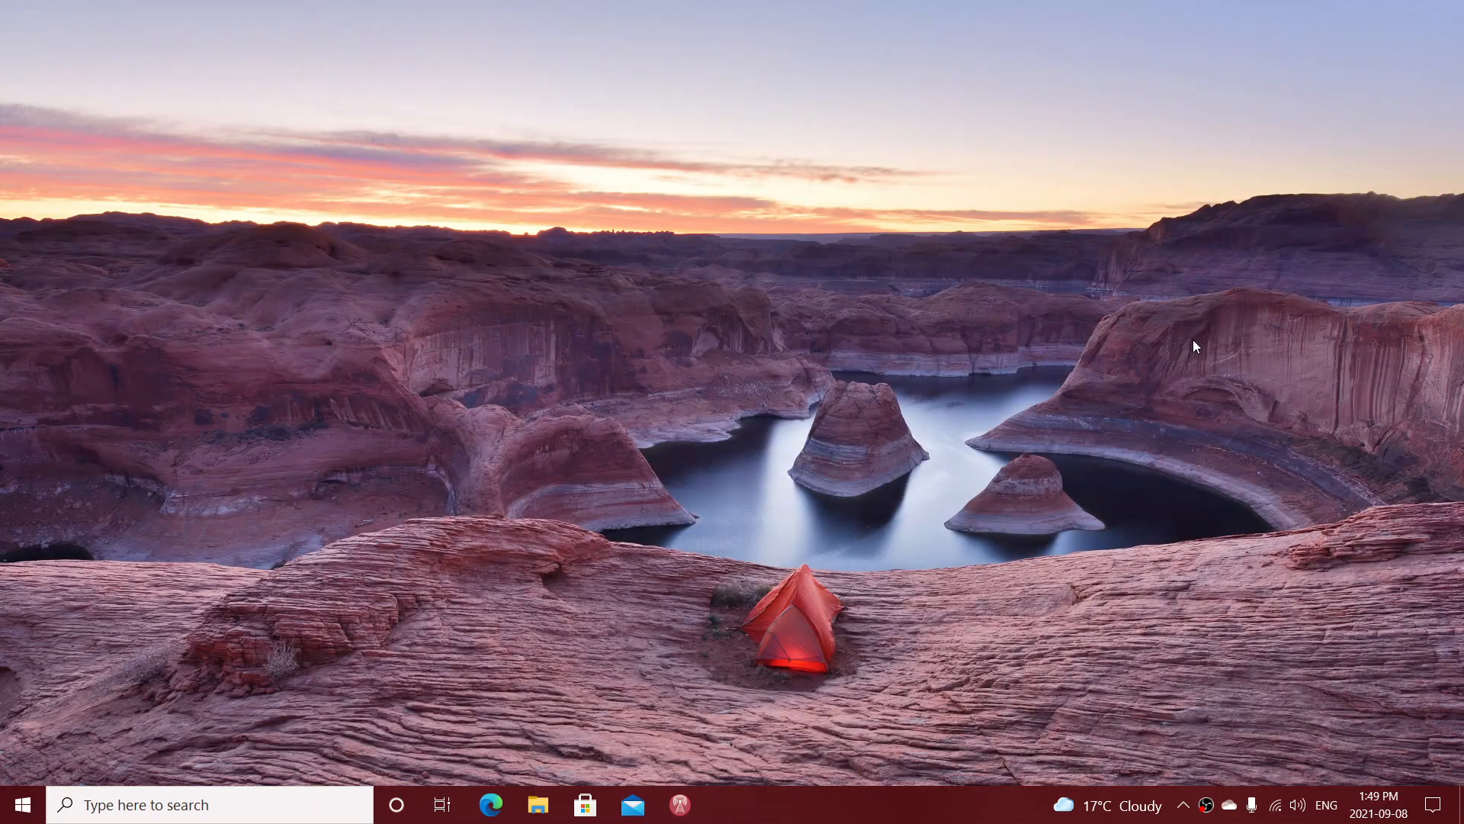